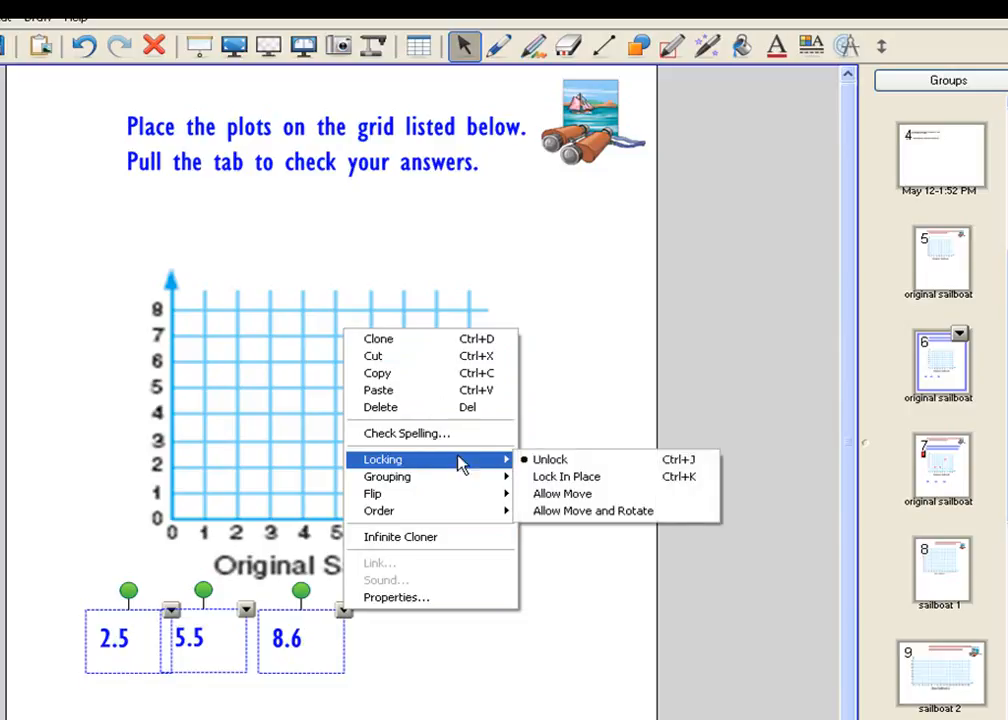
Lock the three coordinate labels in place and draw a narrow upright rectangle below the grid, beside the labels.
{"action": "left_click", "coordinate": [545, 479]}
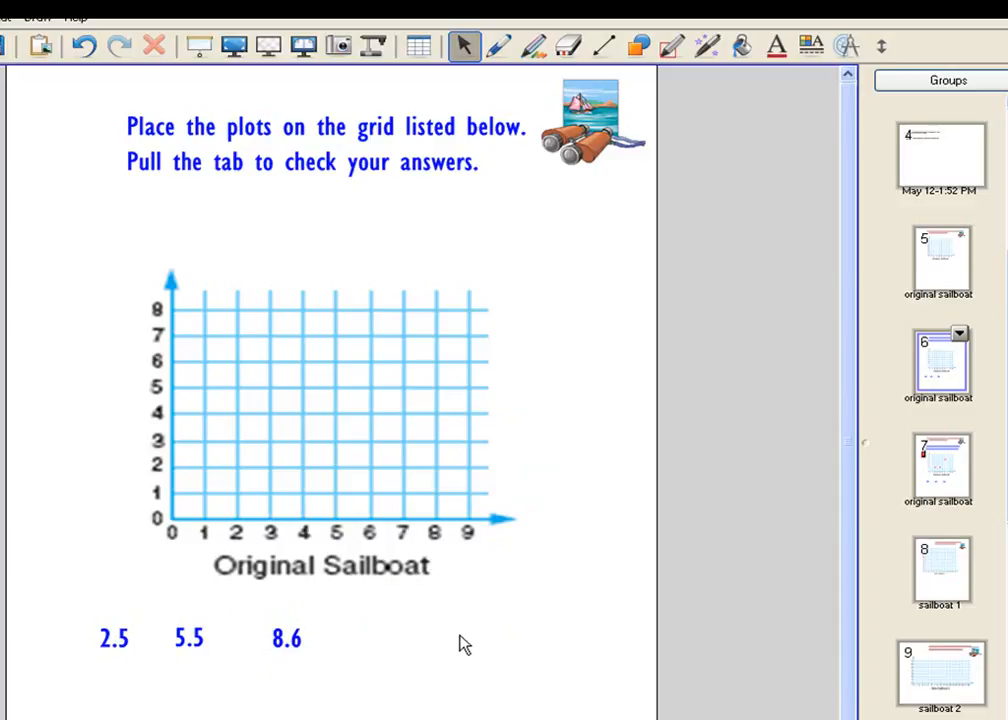
{"action": "left_click", "coordinate": [638, 50]}
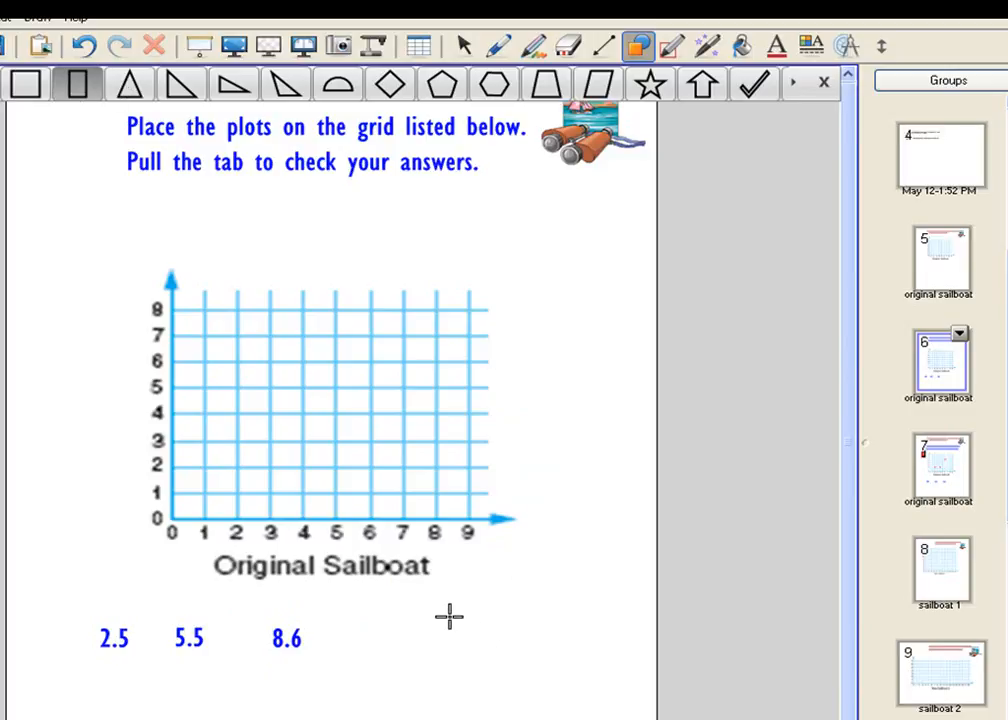
{"action": "mouse_move", "coordinate": [445, 612]}
{"action": "left_mouse_down"}
{"action": "mouse_move", "coordinate": [487, 662]}
{"action": "mouse_move", "coordinate": [488, 698]}
{"action": "left_mouse_up"}
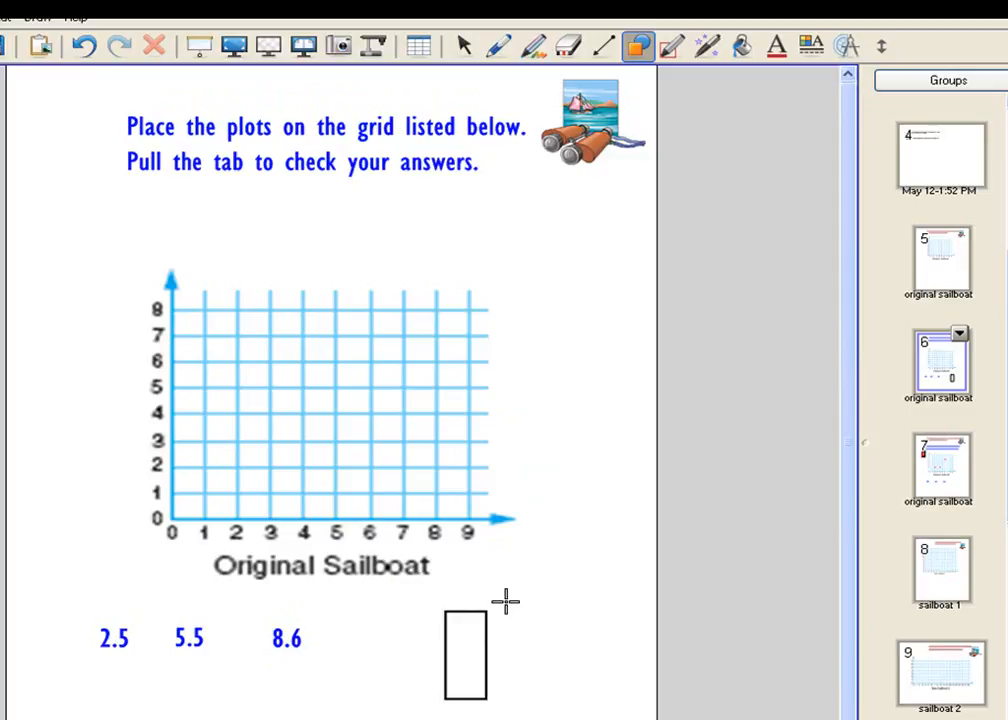
Fill the upright rectangle with solid bright blue.
{"action": "left_click", "coordinate": [463, 48]}
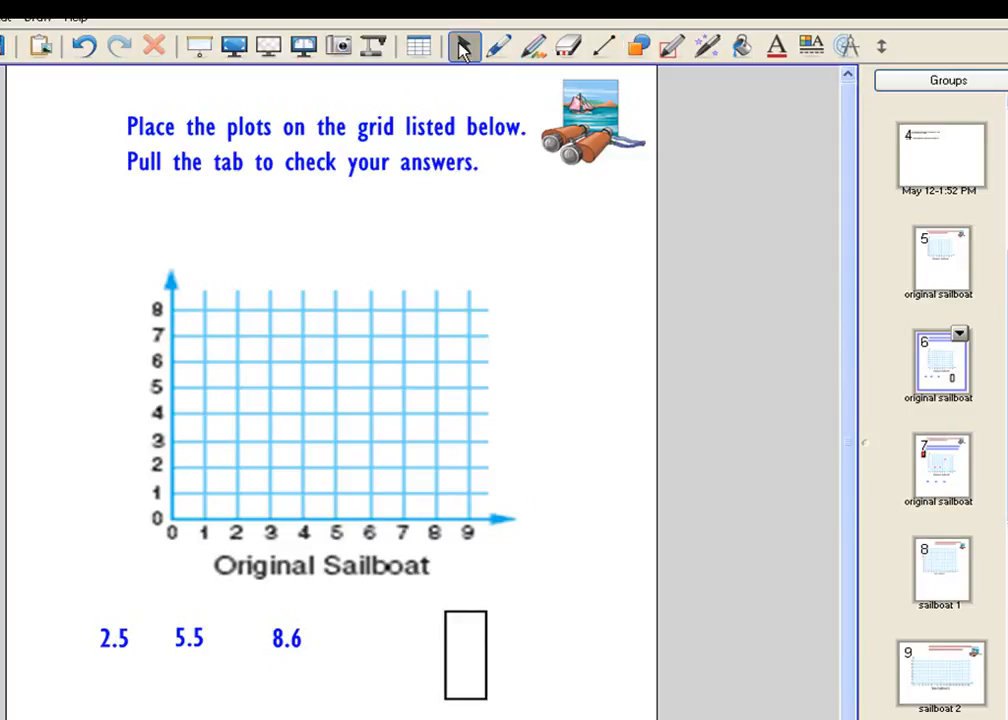
{"action": "left_click", "coordinate": [484, 640]}
{"action": "left_click", "coordinate": [490, 609]}
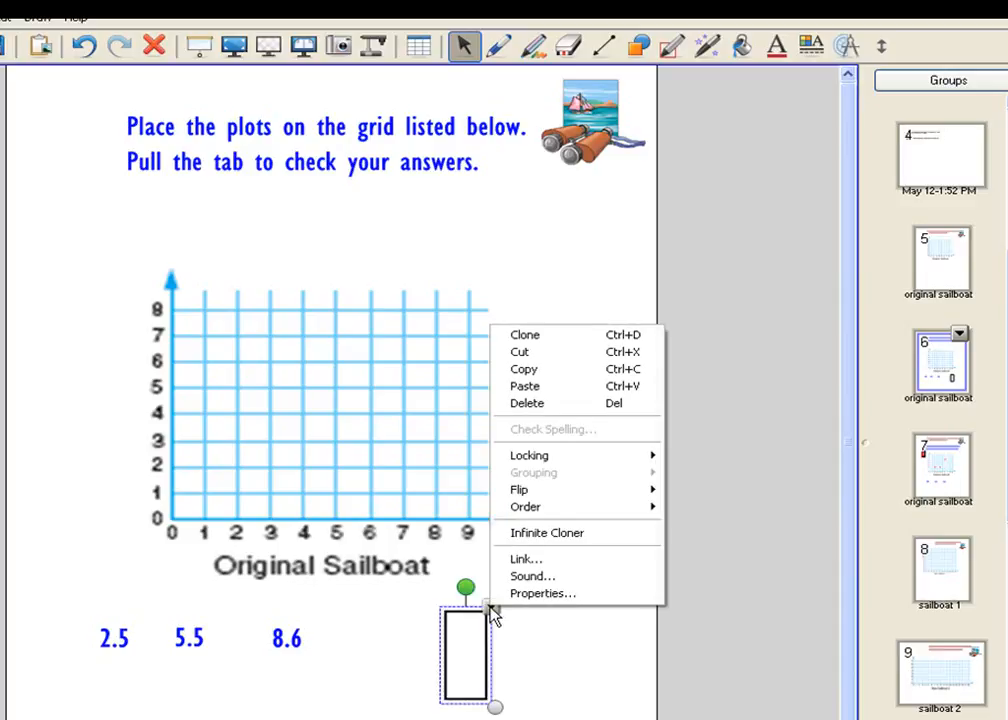
{"action": "left_click", "coordinate": [515, 596]}
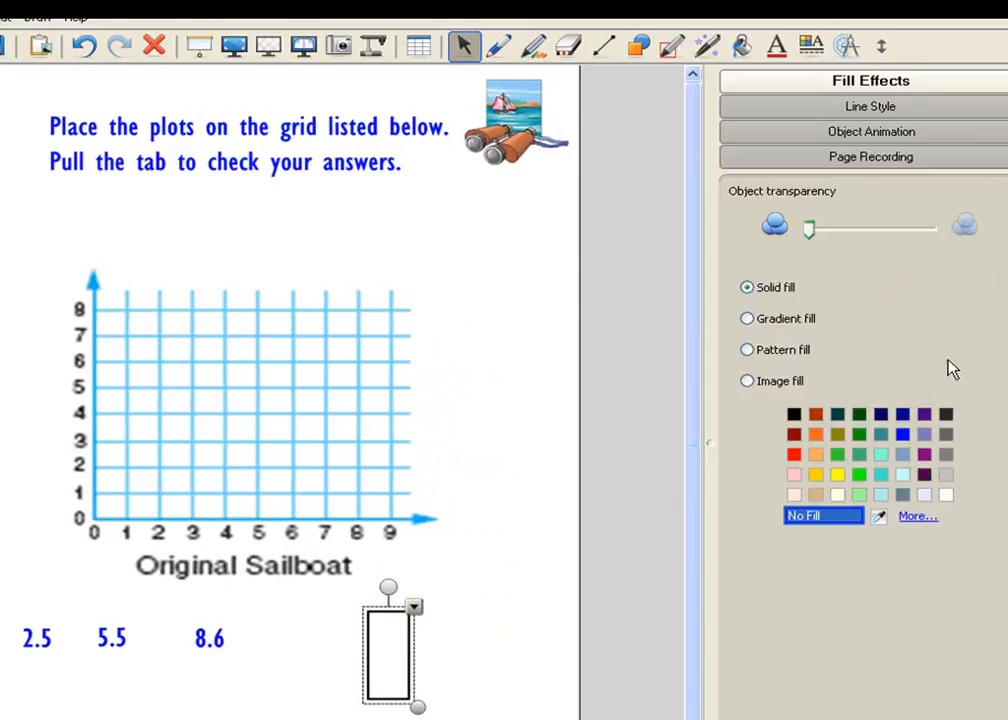
{"action": "left_click", "coordinate": [902, 435]}
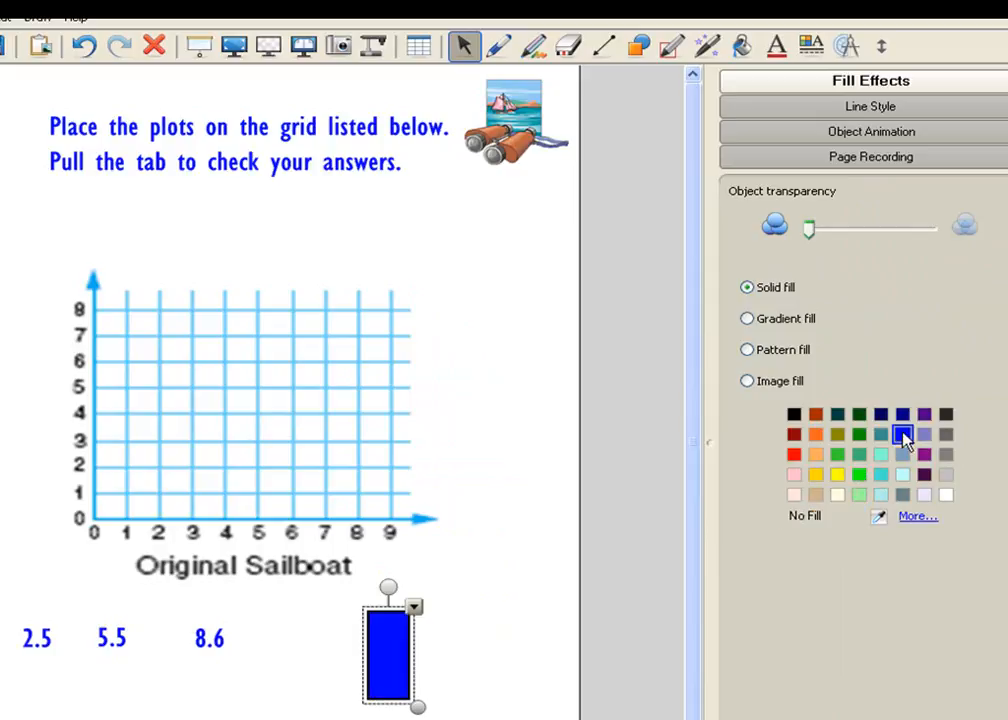
{"action": "left_click", "coordinate": [462, 626]}
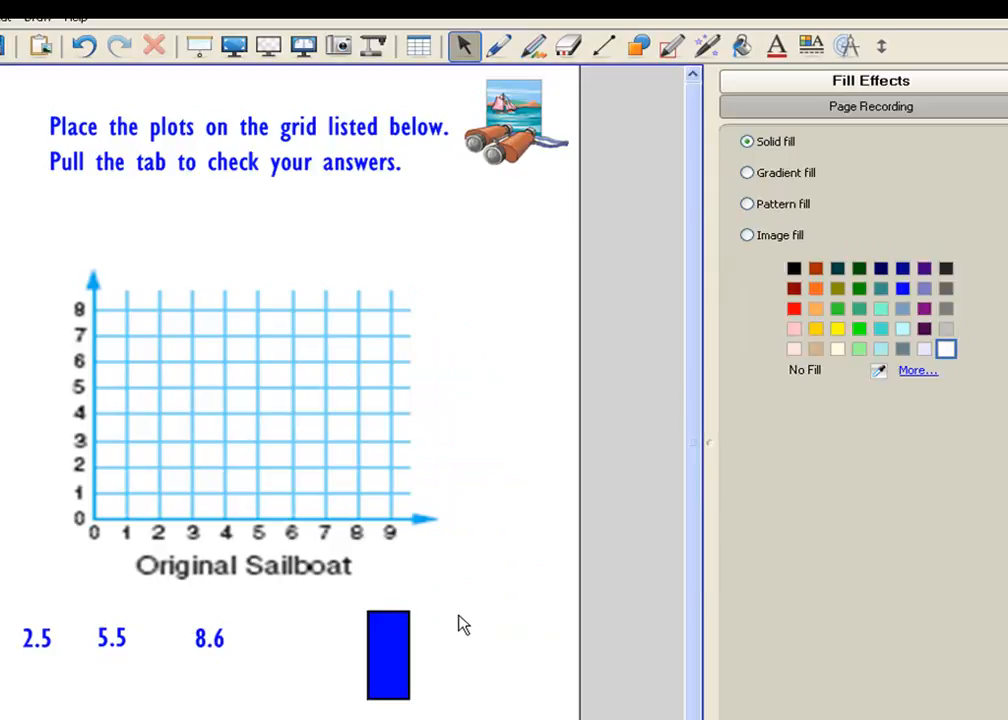
Add a text box reading "Pull" just above the blue rectangle.
{"action": "left_click", "coordinate": [778, 50]}
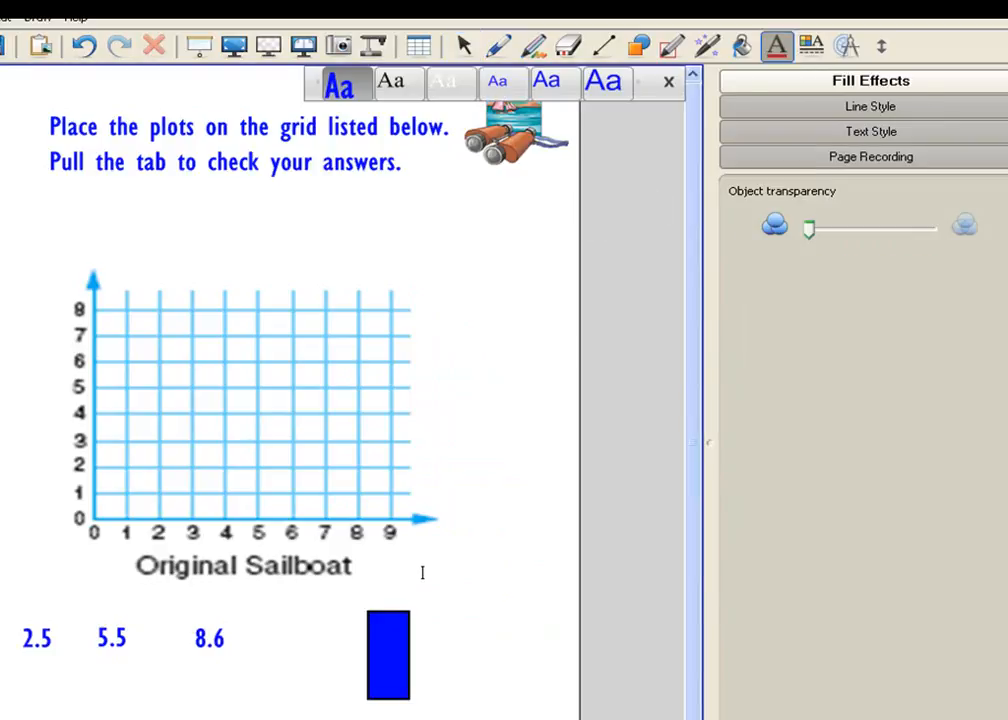
{"action": "left_click_drag", "start_coordinate": [421, 557], "coordinate": [513, 593]}
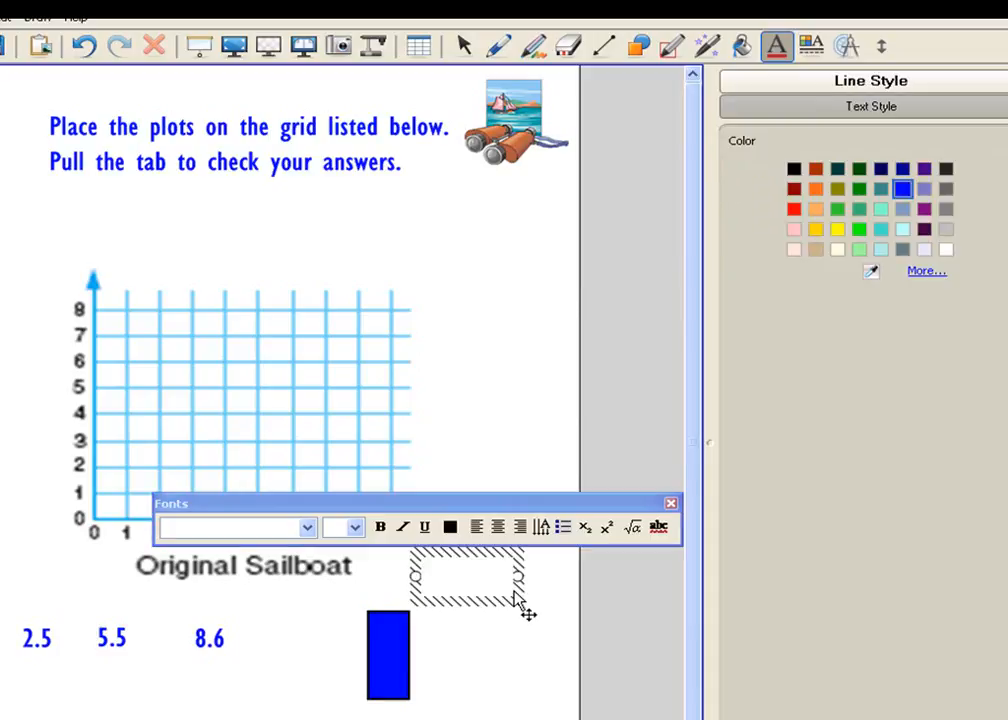
{"action": "type", "text": "pull"}
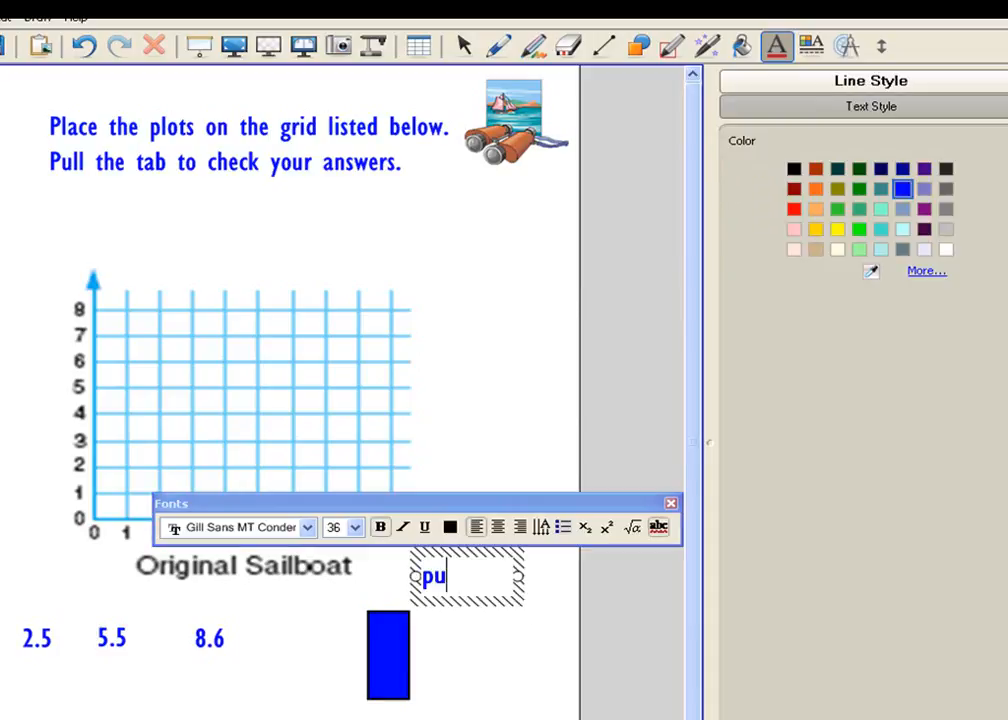
{"action": "key", "text": "BackSpace"}
{"action": "key", "text": "BackSpace"}
{"action": "key", "text": "BackSpace"}
{"action": "key", "text": "BackSpace"}
{"action": "type", "text": "Pull"}
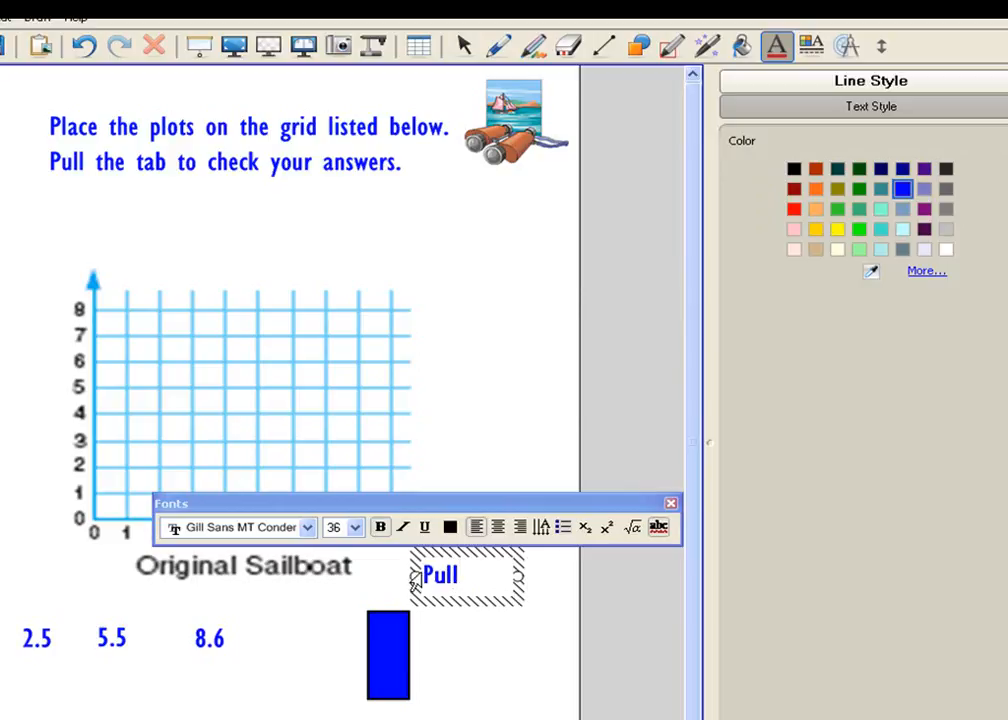
Change the colour of the "Pull" text to yellow.
{"action": "left_click_drag", "start_coordinate": [415, 576], "coordinate": [467, 574]}
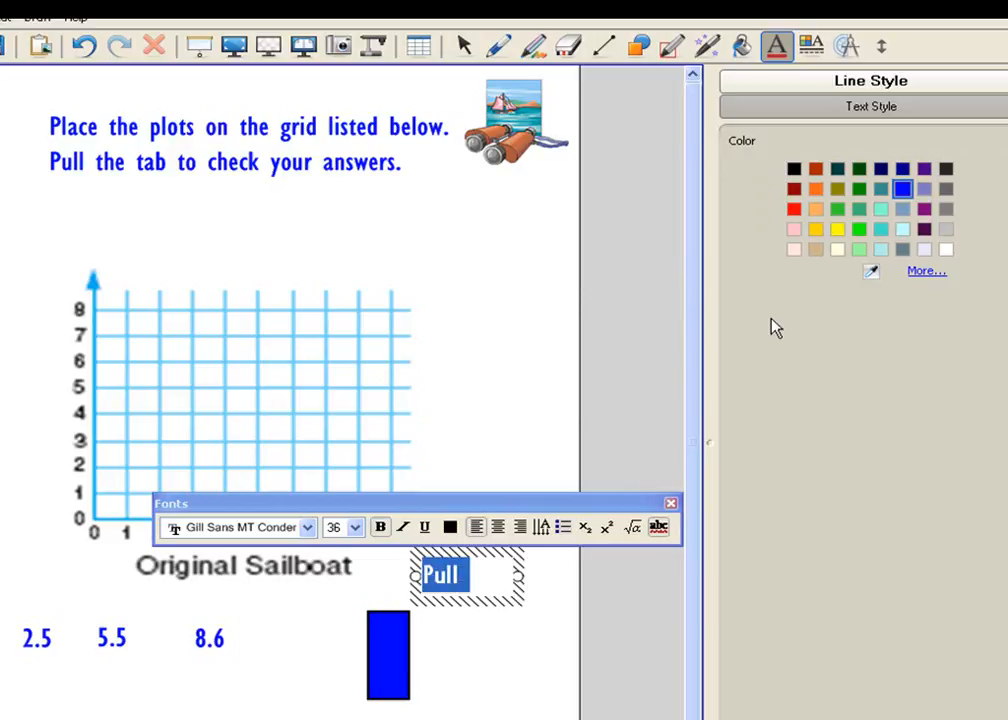
{"action": "left_click", "coordinate": [450, 527]}
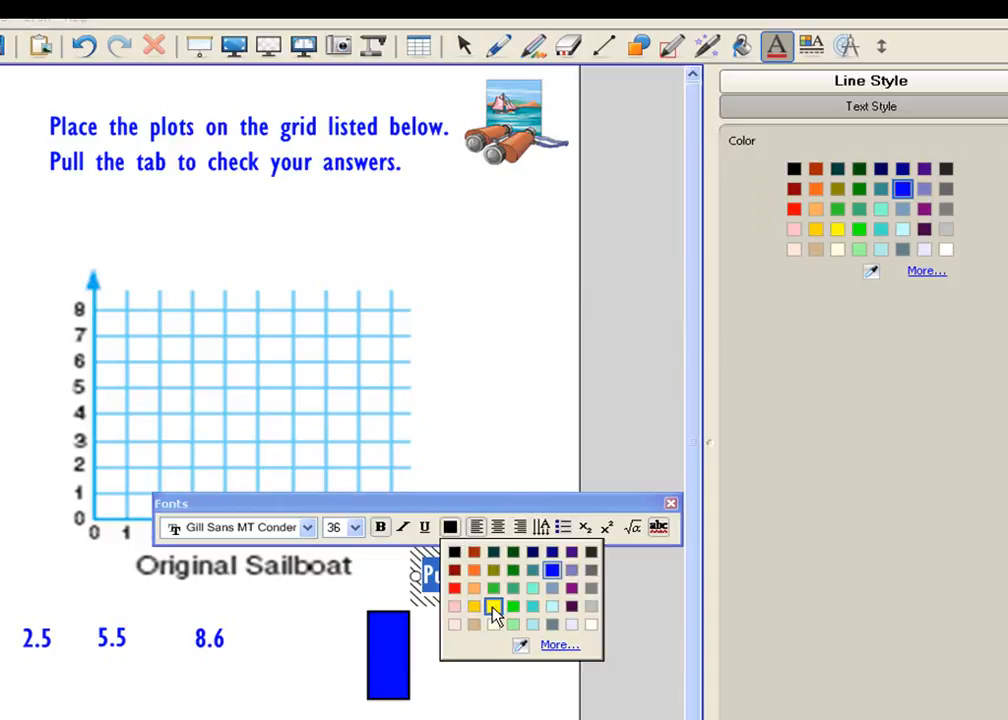
{"action": "left_click", "coordinate": [493, 607]}
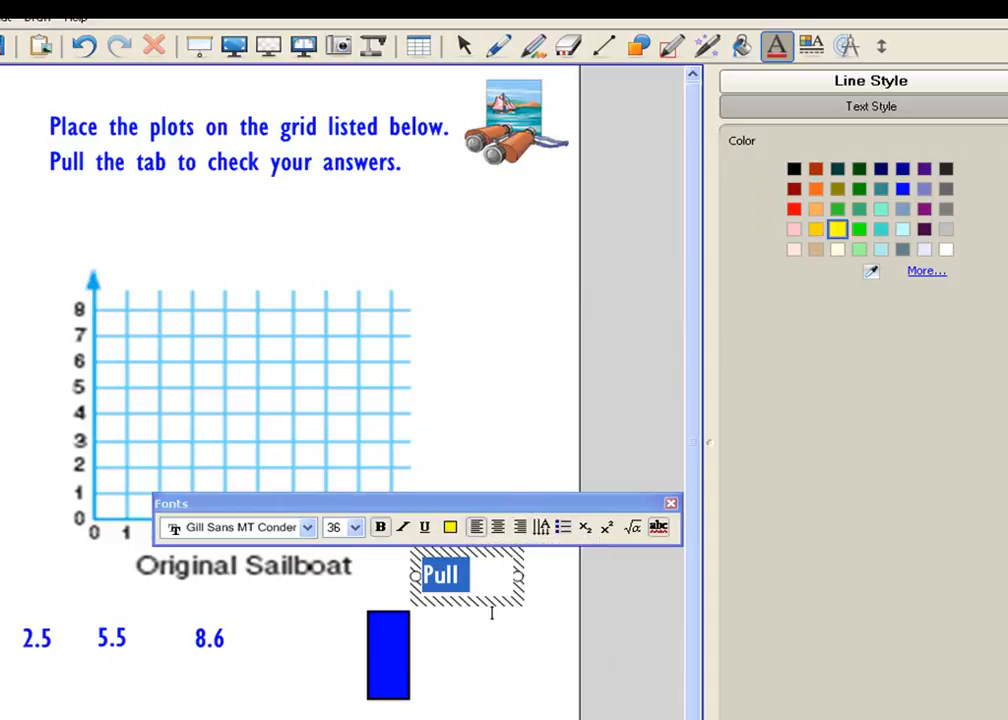
Rotate the "Pull" text so it reads upward and place it on the blue rectangle.
{"action": "left_click", "coordinate": [464, 45]}
{"action": "left_click", "coordinate": [440, 578]}
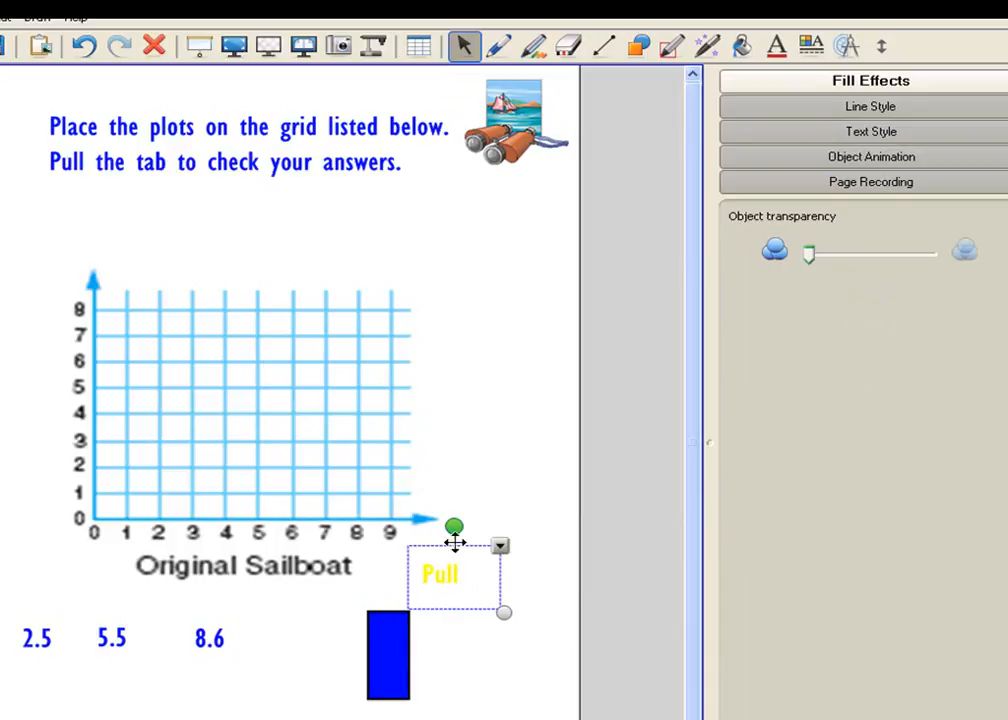
{"action": "left_click_drag", "start_coordinate": [454, 530], "coordinate": [341, 651]}
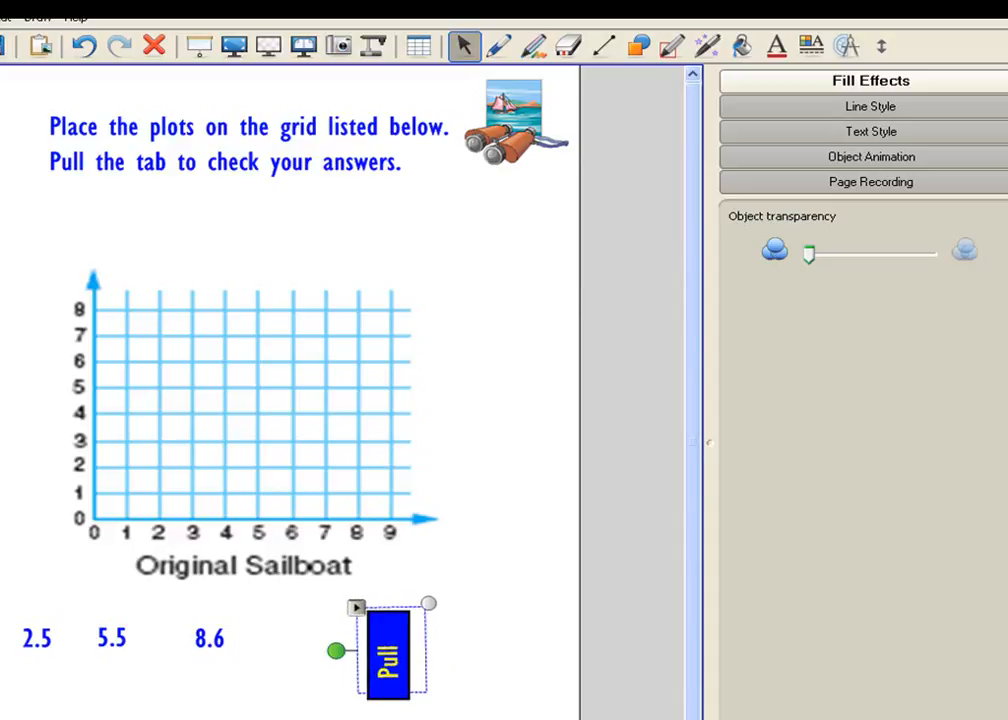
{"action": "left_click", "coordinate": [427, 716]}
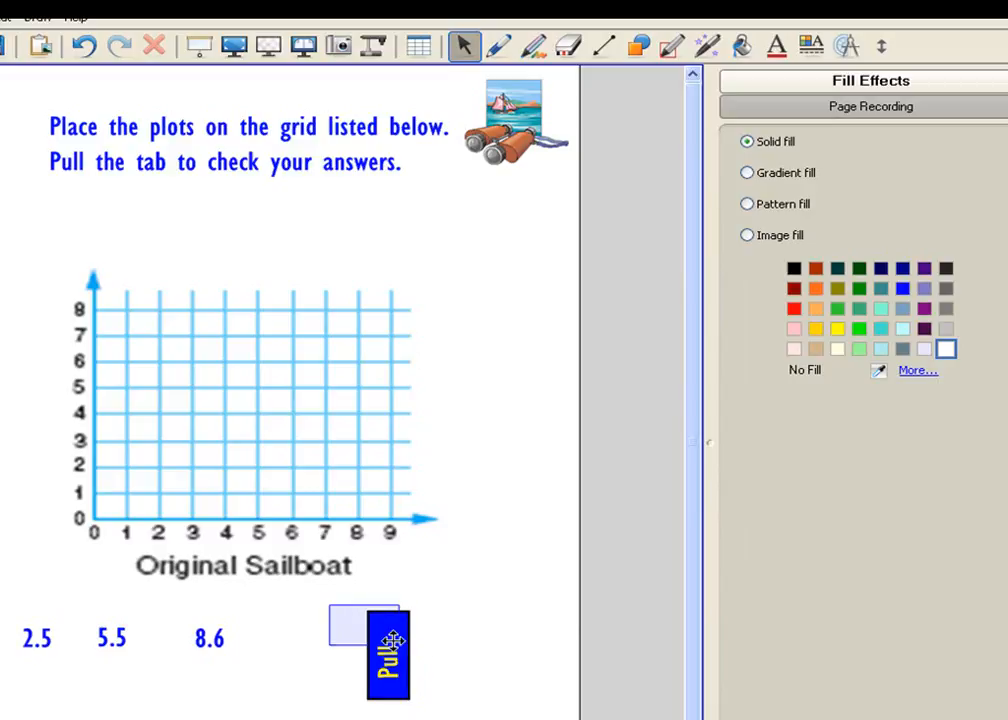
Group the "Pull" text with the blue rectangle.
{"action": "left_click", "coordinate": [352, 617]}
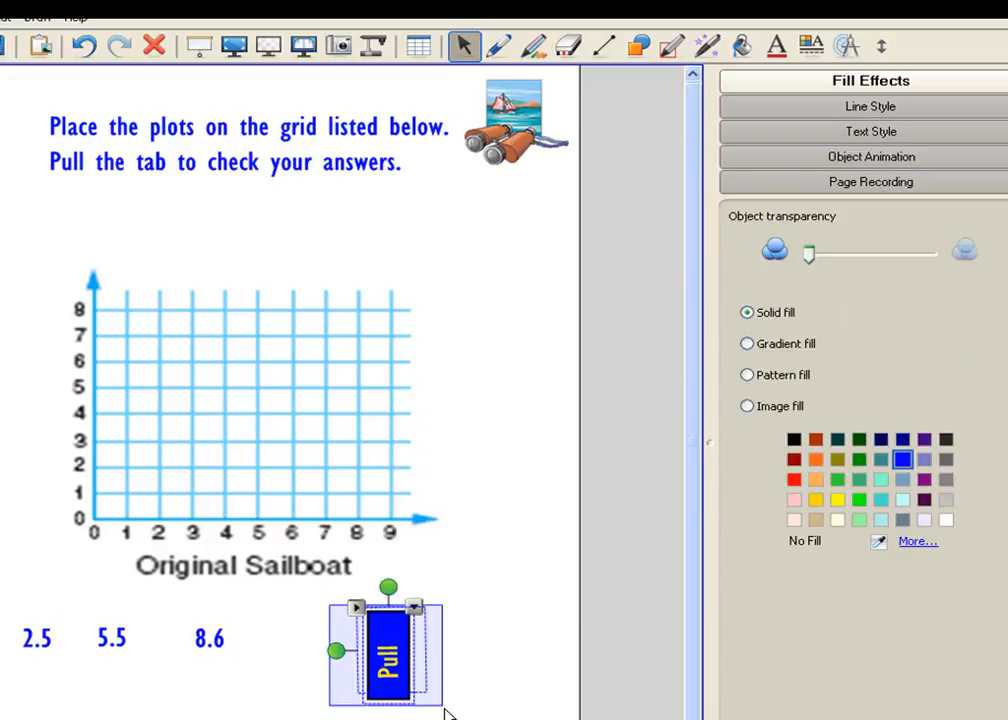
{"action": "left_click", "coordinate": [416, 611]}
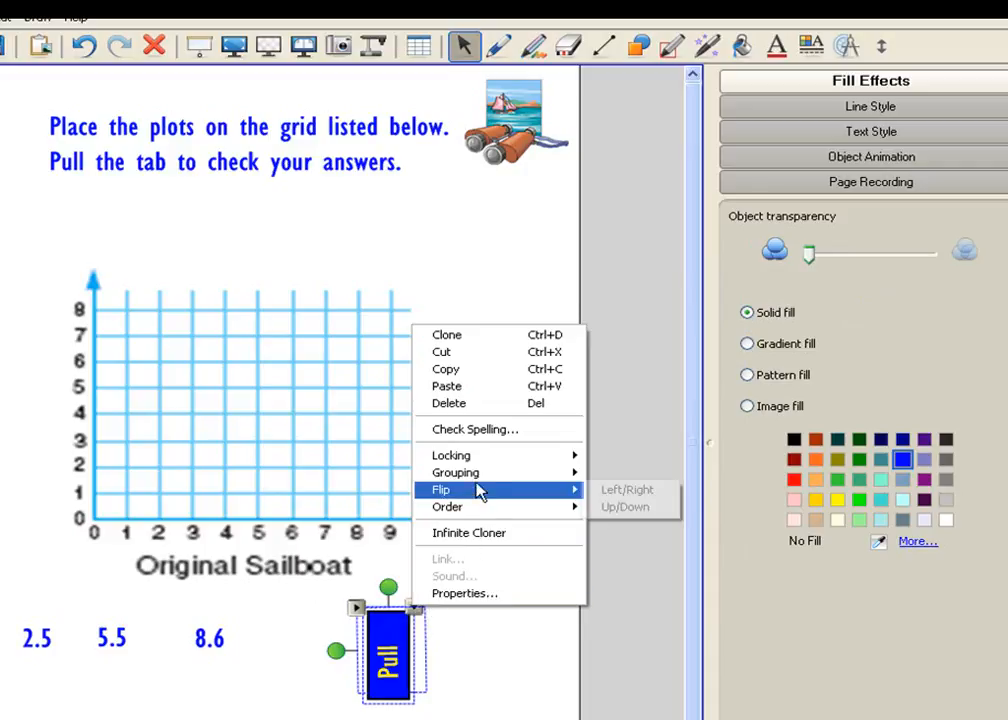
{"action": "mouse_move", "coordinate": [474, 478]}
{"action": "left_click", "coordinate": [621, 482]}
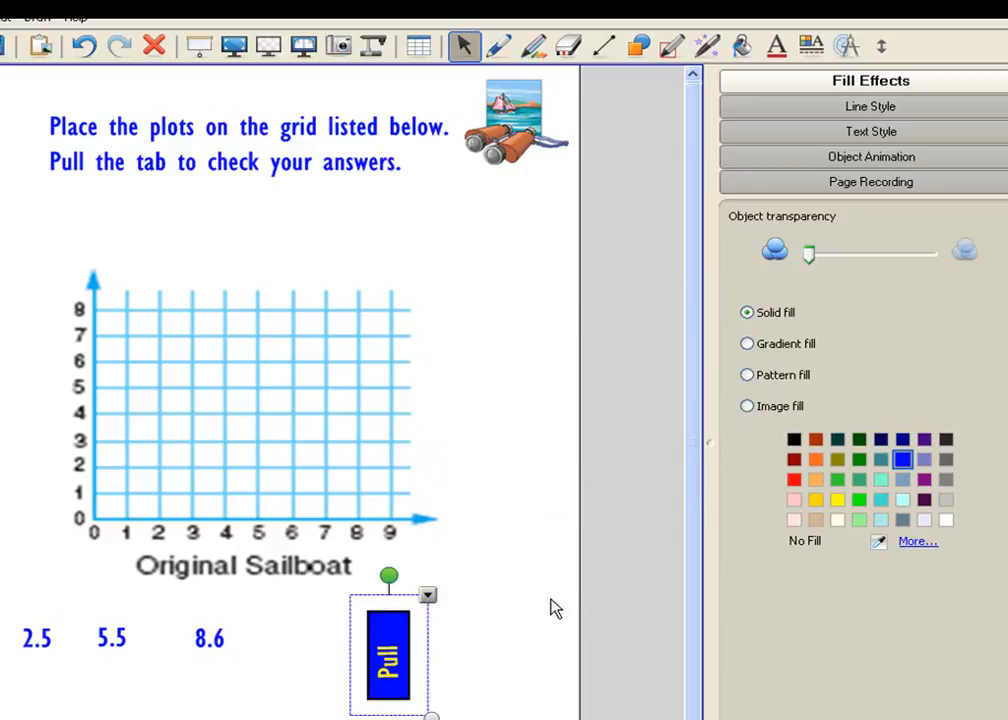
Move the grouped Pull tab to the outer side of the grid's vertical axis, beside the values 5 to 8.
{"action": "left_click_drag", "start_coordinate": [398, 663], "coordinate": [30, 356]}
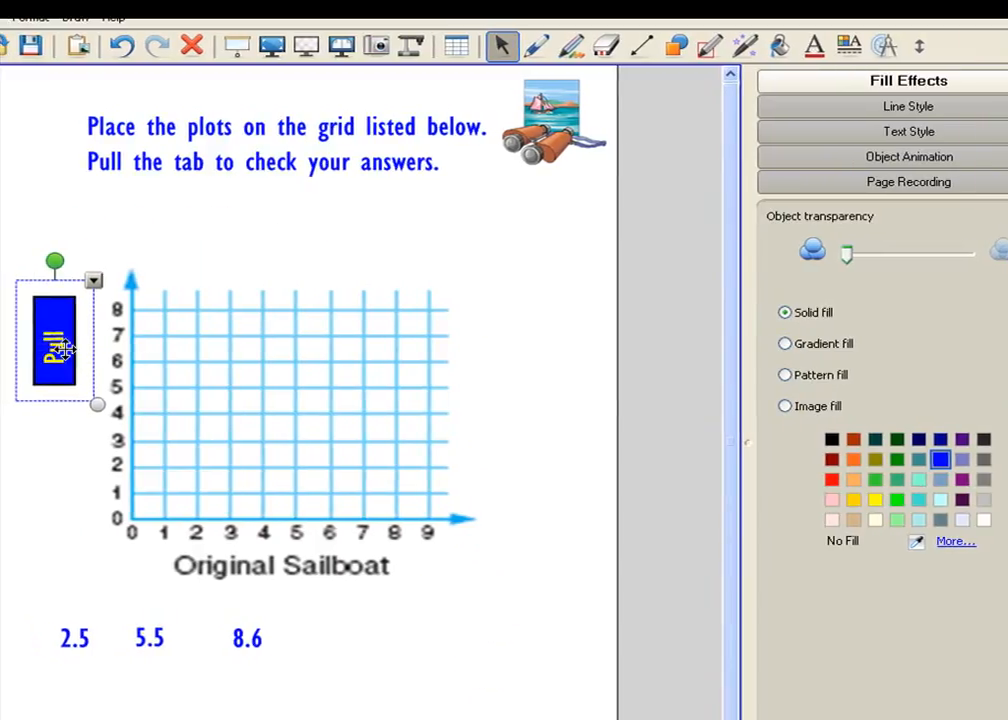
{"action": "left_click", "coordinate": [470, 618]}
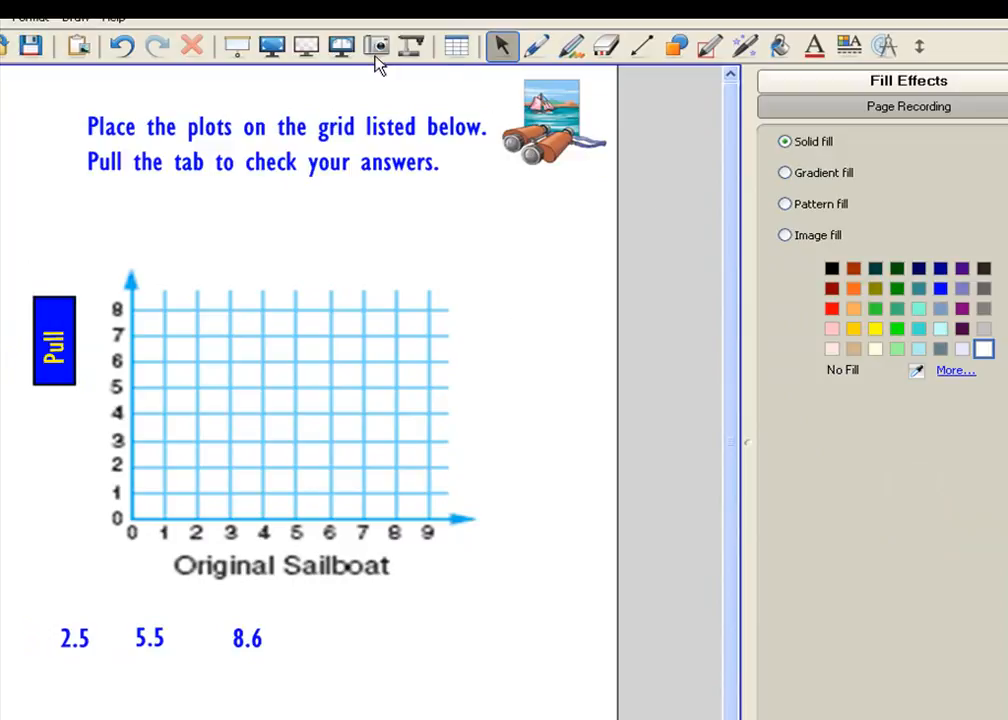
Mark the answers on the grid with thick red pen dots at (2,5), (5,5) and (8,6).
{"action": "left_click", "coordinate": [536, 50]}
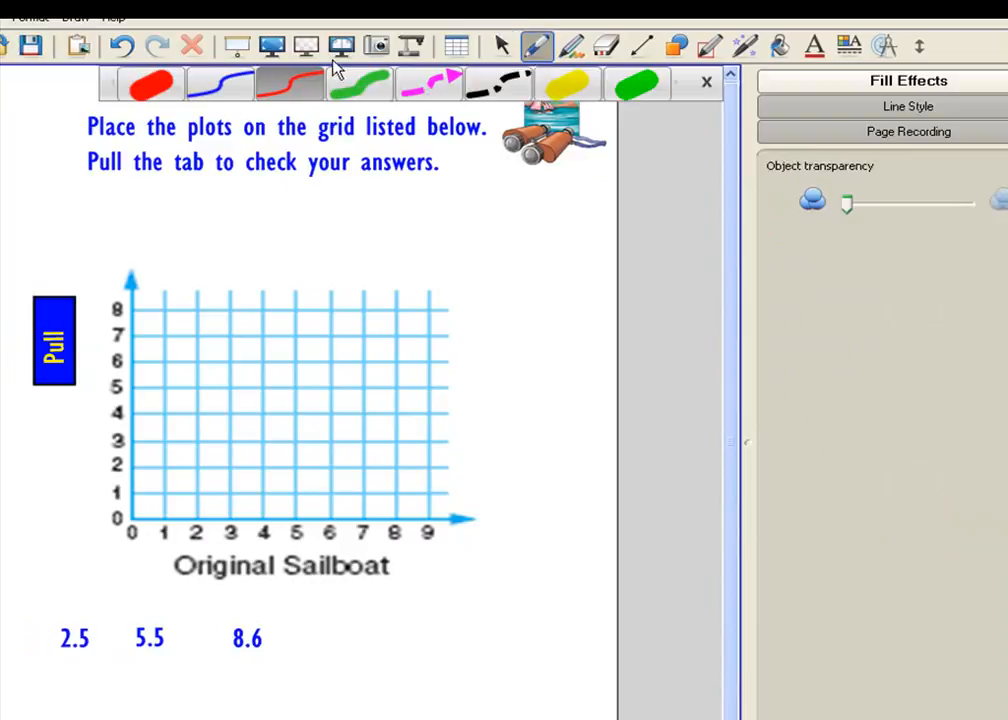
{"action": "left_click", "coordinate": [165, 90]}
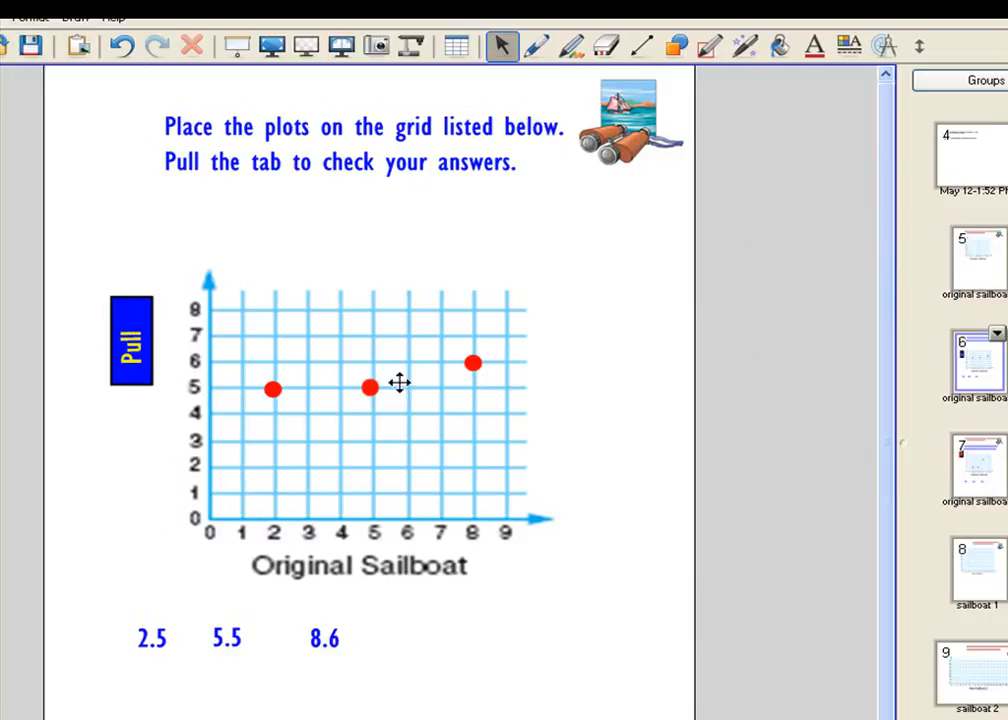
Group the Pull tab with the three red answer dots and test moving them together.
{"action": "left_click", "coordinate": [82, 271]}
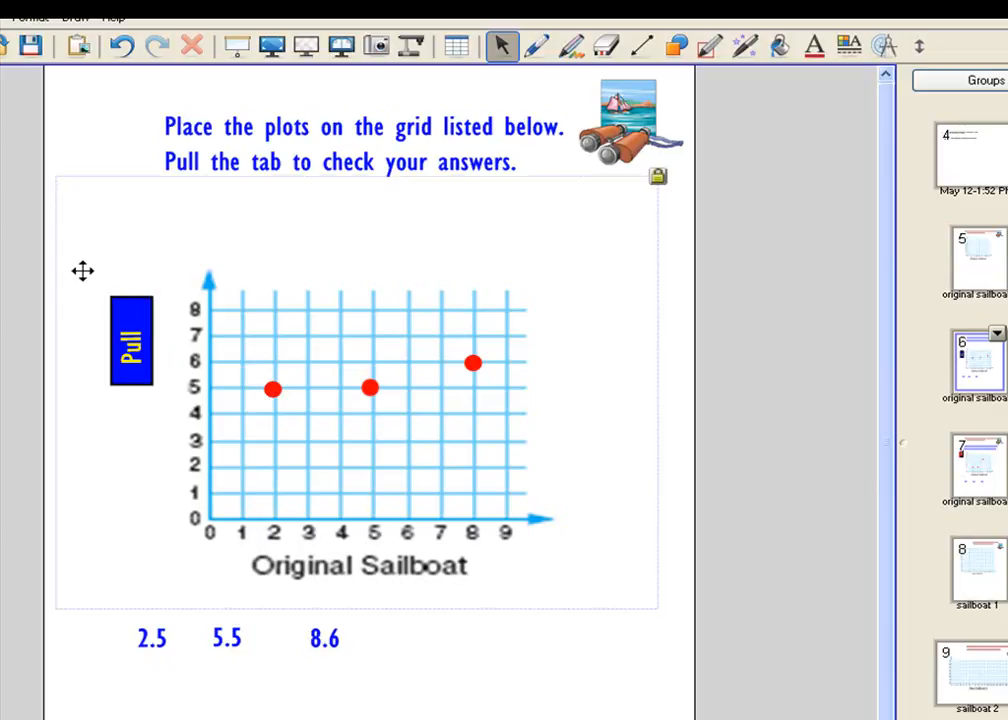
{"action": "left_click", "coordinate": [85, 162]}
{"action": "left_click_drag", "start_coordinate": [75, 286], "coordinate": [535, 441]}
{"action": "left_click", "coordinate": [494, 343]}
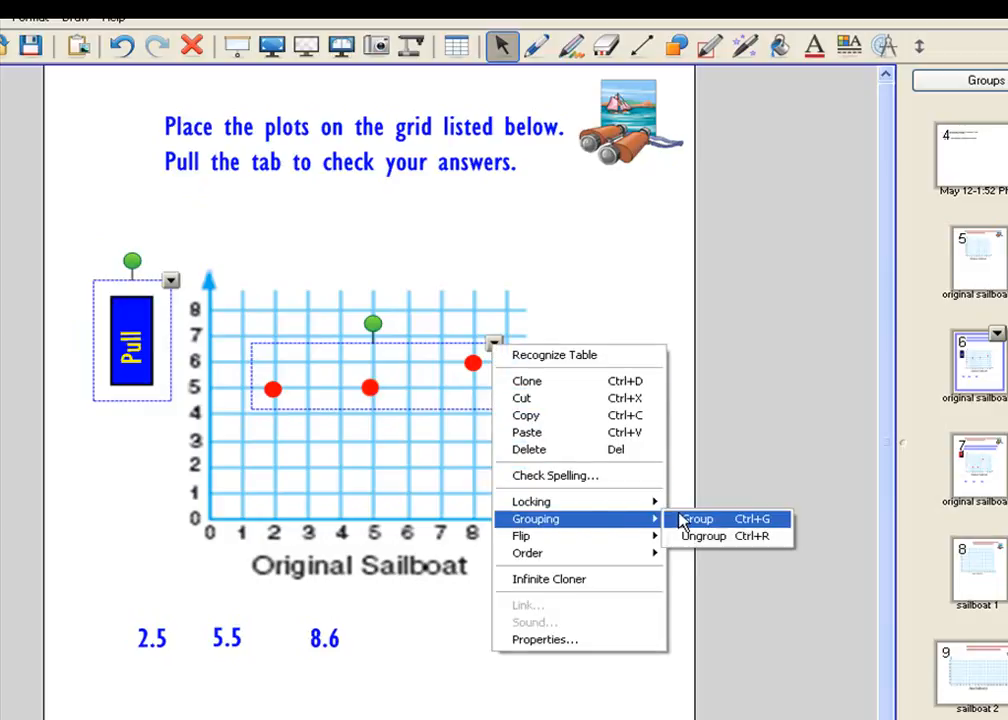
{"action": "left_click", "coordinate": [676, 519]}
{"action": "left_click", "coordinate": [632, 494]}
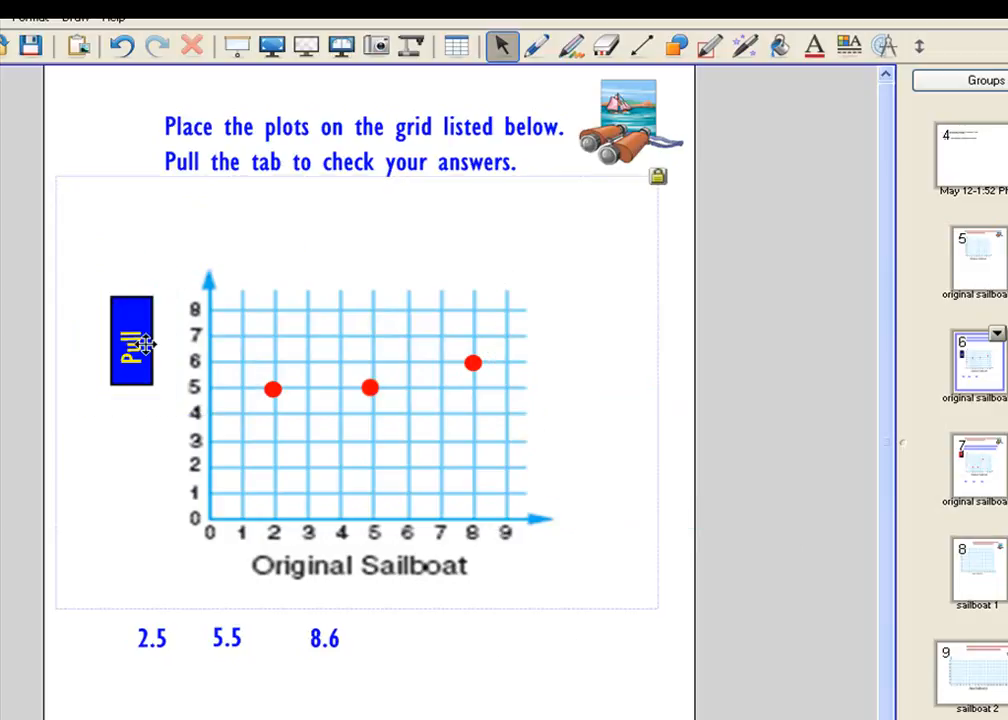
{"action": "mouse_move", "coordinate": [136, 345]}
{"action": "left_mouse_down"}
{"action": "mouse_move", "coordinate": [325, 345]}
{"action": "mouse_move", "coordinate": [140, 348]}
{"action": "left_mouse_up"}
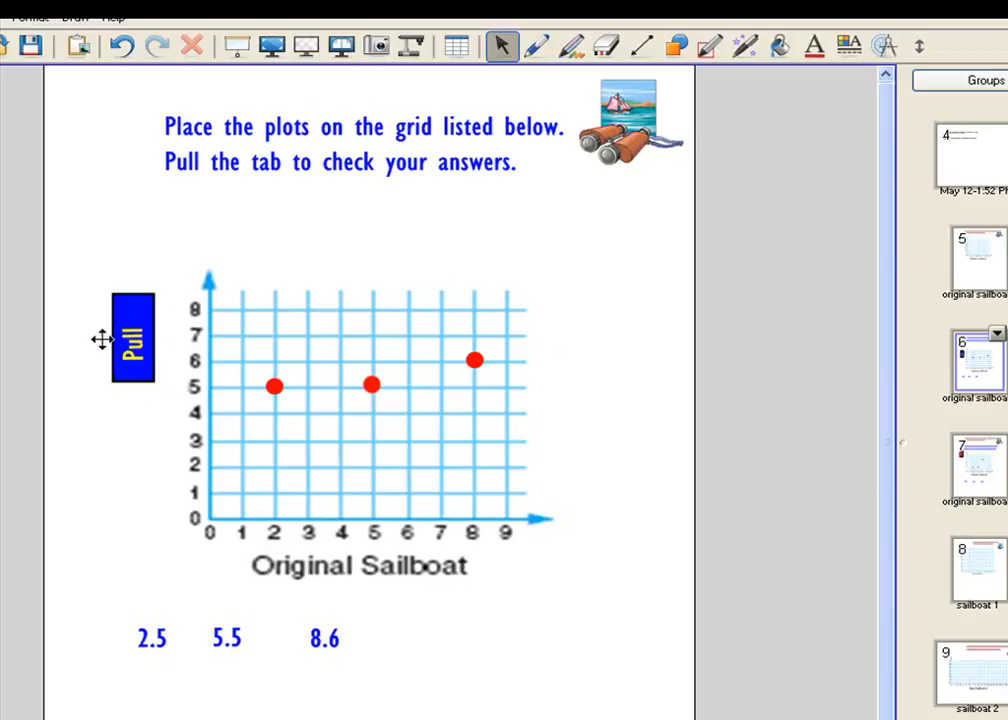
Thicken the vertical line along the Pull tab's outer edge and recolour it red.
{"action": "left_click", "coordinate": [104, 341]}
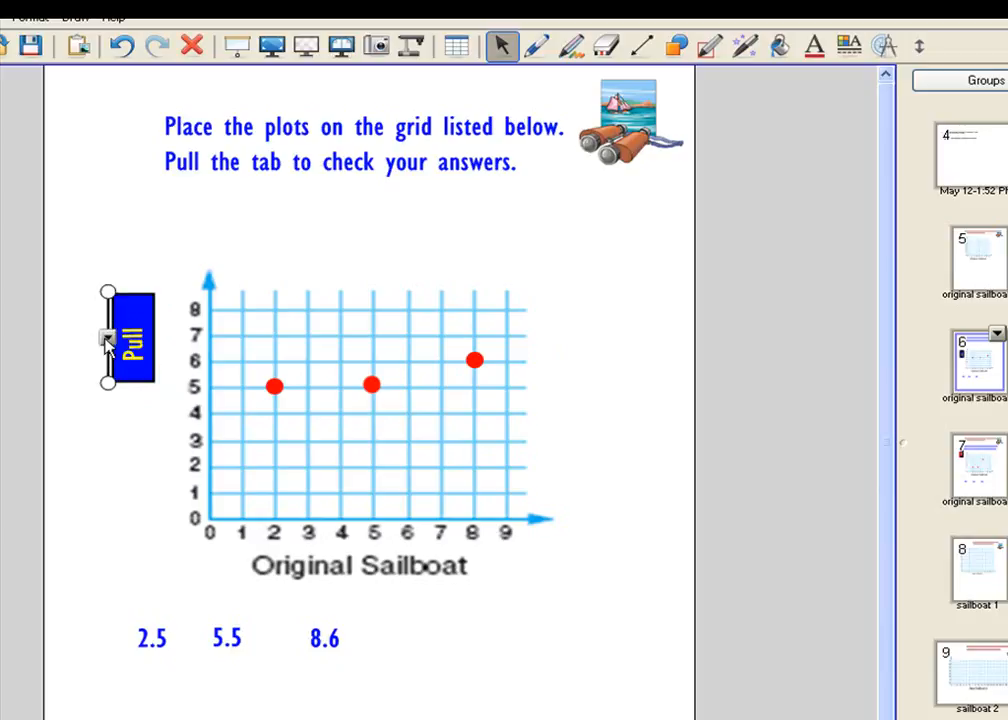
{"action": "left_click", "coordinate": [107, 339]}
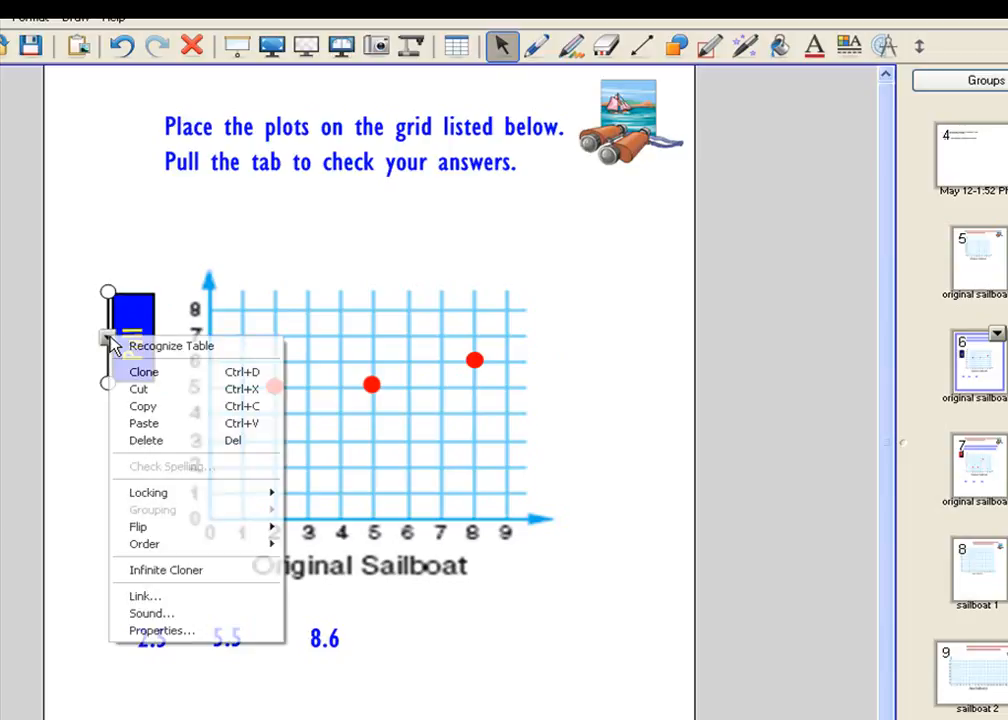
{"action": "left_click", "coordinate": [152, 631]}
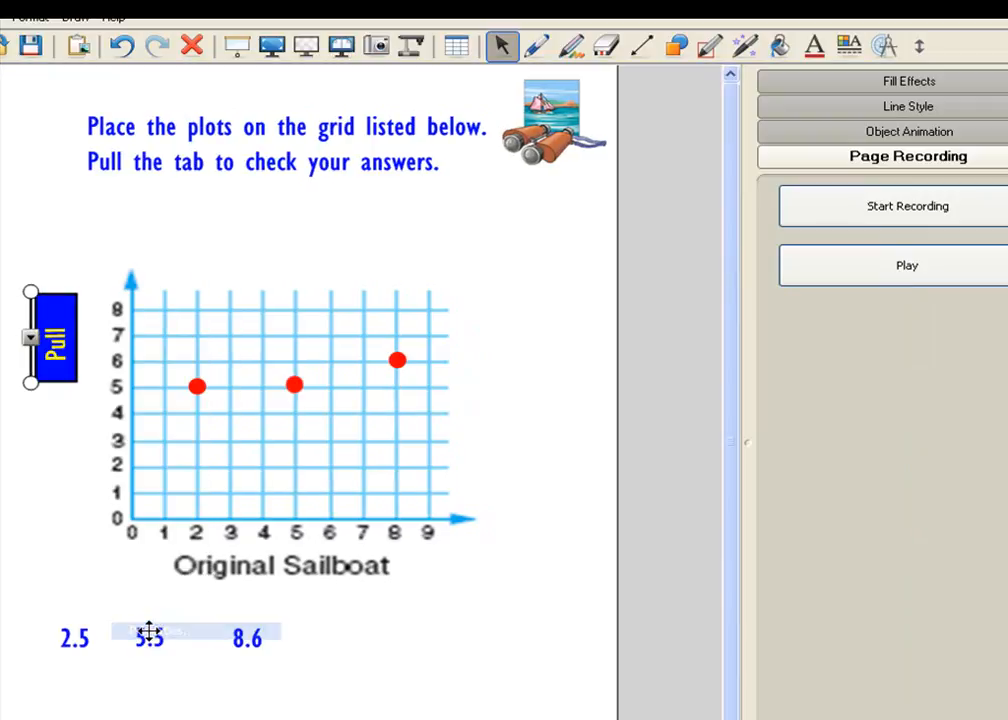
{"action": "left_click", "coordinate": [907, 108]}
{"action": "left_click", "coordinate": [925, 432]}
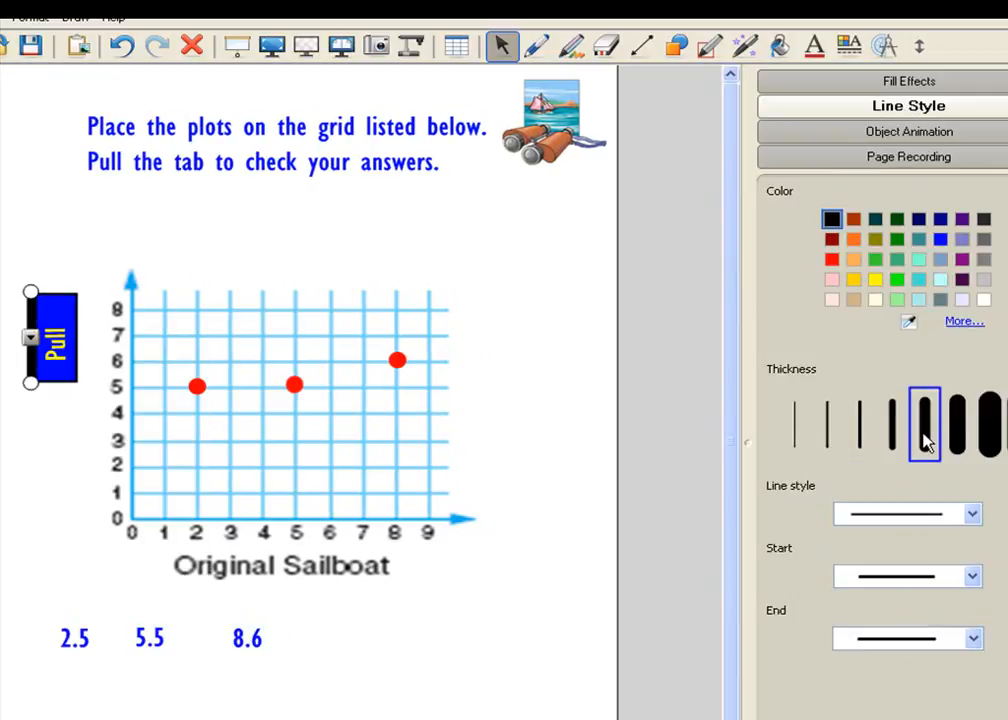
{"action": "left_click", "coordinate": [831, 260]}
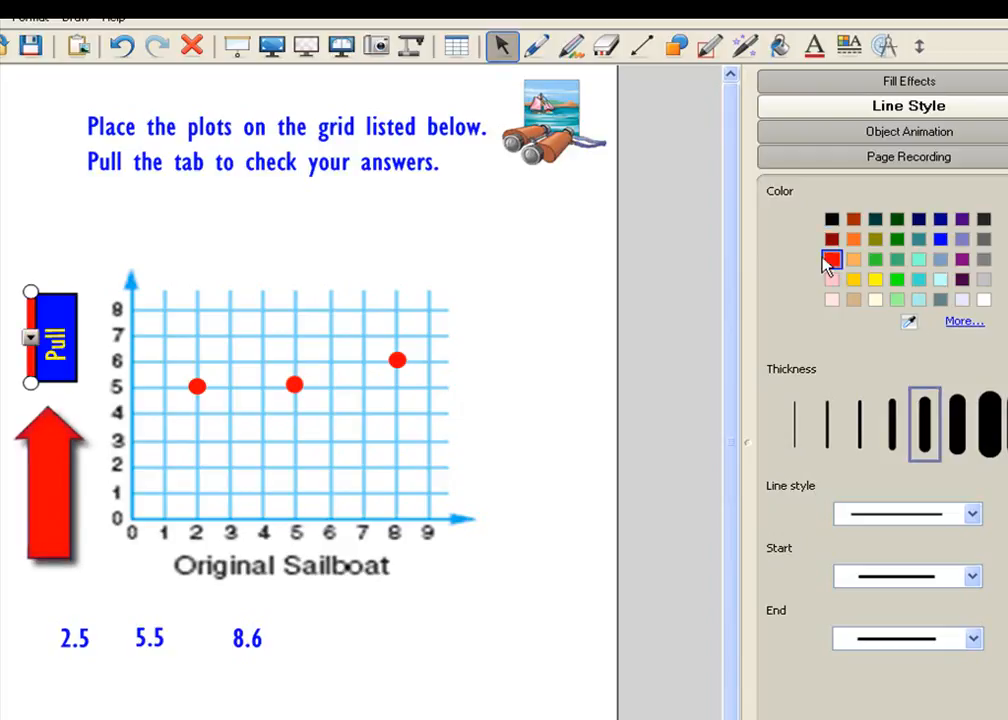
Lock the red line in place and test sliding the Pull tab, returning it against the line.
{"action": "right_click", "coordinate": [32, 343]}
{"action": "mouse_move", "coordinate": [77, 500]}
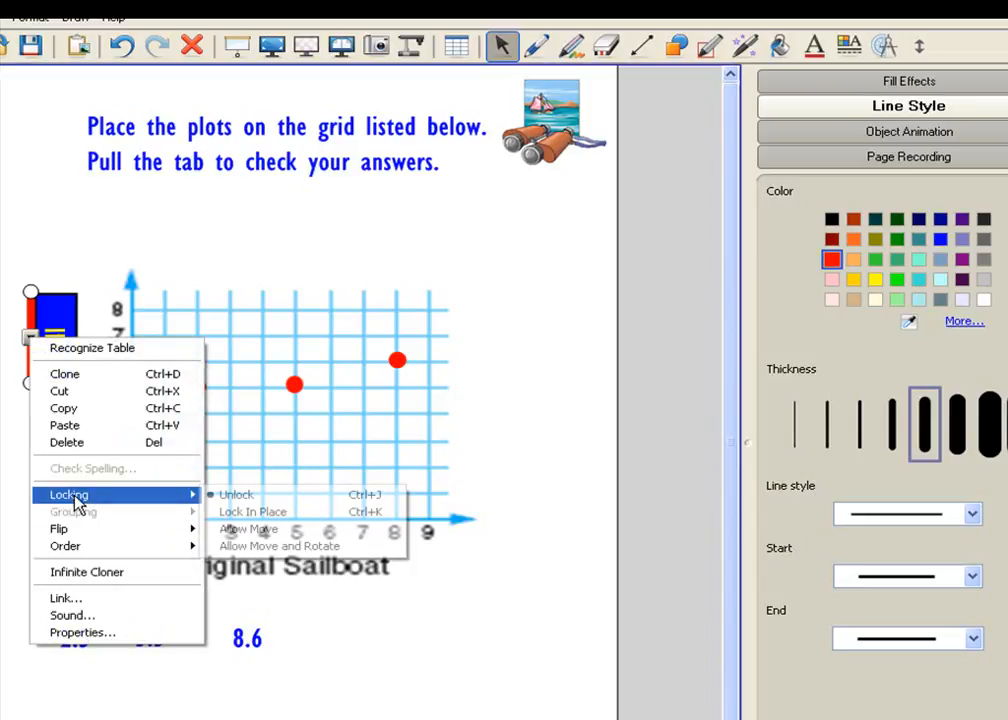
{"action": "left_click", "coordinate": [245, 513]}
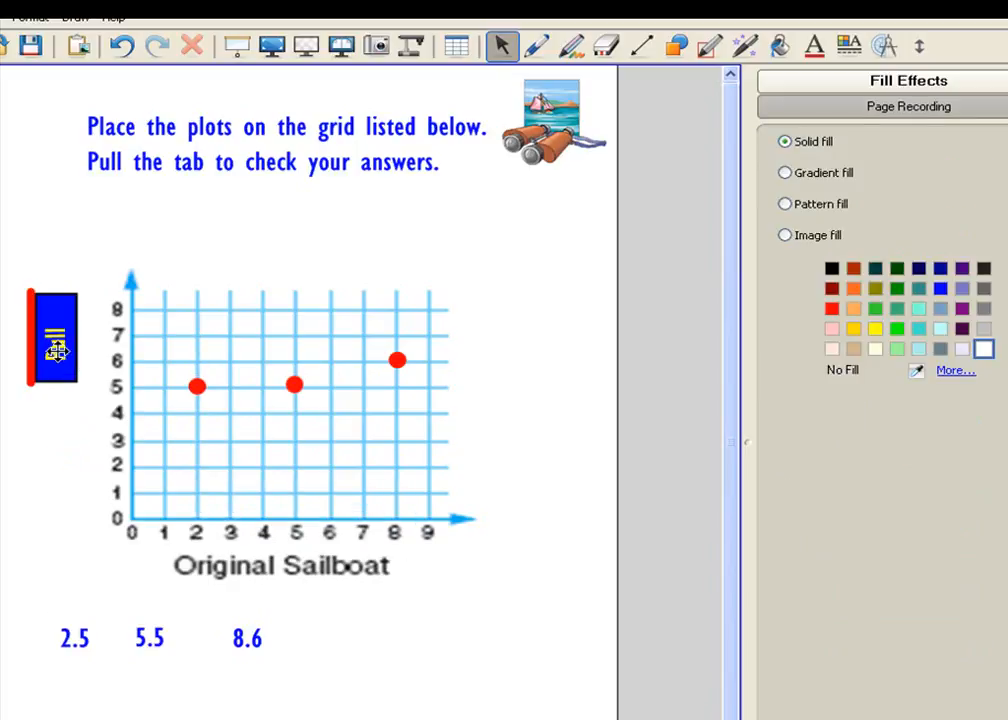
{"action": "mouse_move", "coordinate": [56, 362]}
{"action": "left_mouse_down"}
{"action": "mouse_move", "coordinate": [580, 385]}
{"action": "mouse_move", "coordinate": [590, 373]}
{"action": "mouse_move", "coordinate": [79, 376]}
{"action": "mouse_move", "coordinate": [68, 367]}
{"action": "left_mouse_up"}
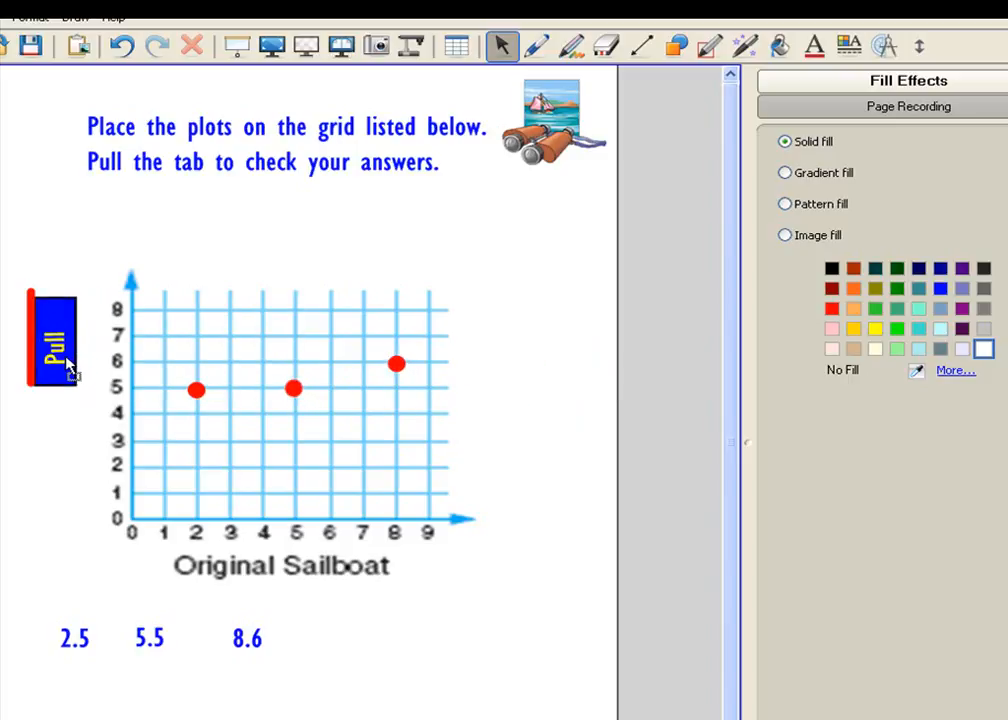